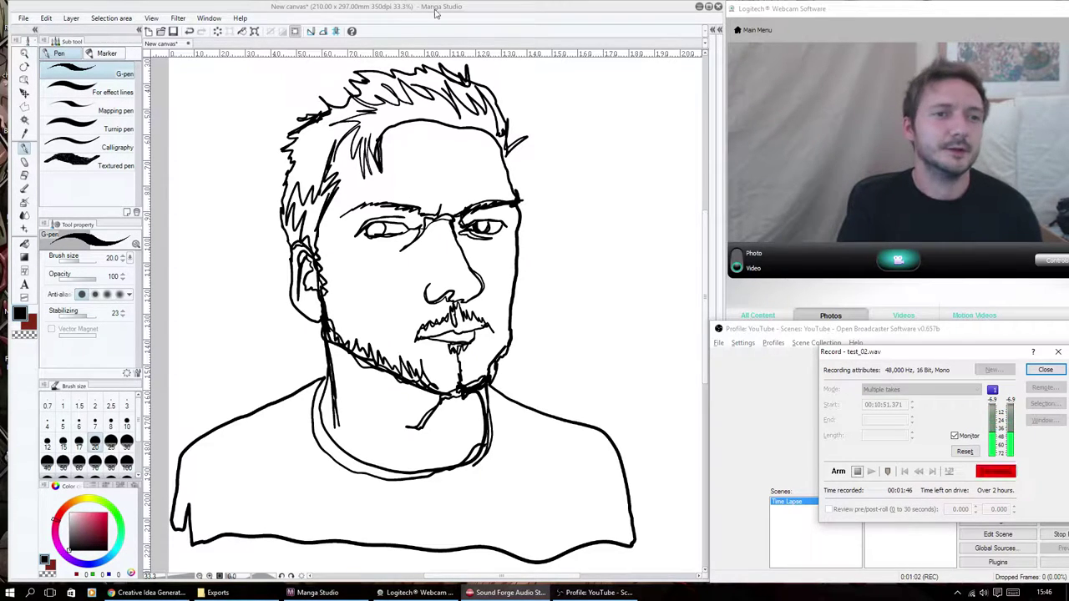
Step: Hide the Layer 3 portrait, add a new raster layer, and collapse the right dock
click(719, 30)
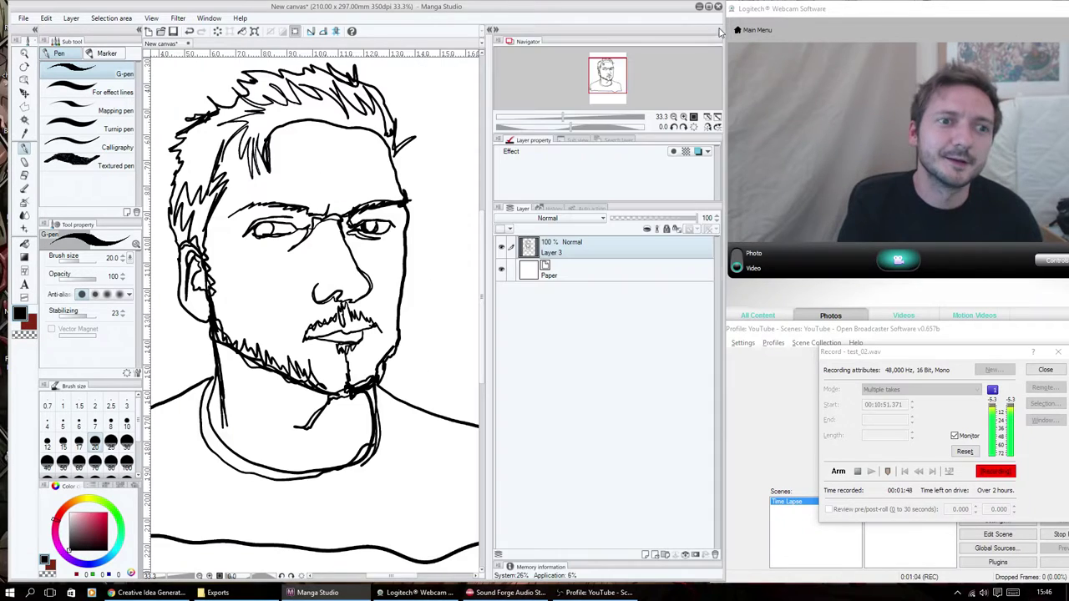
click(501, 247)
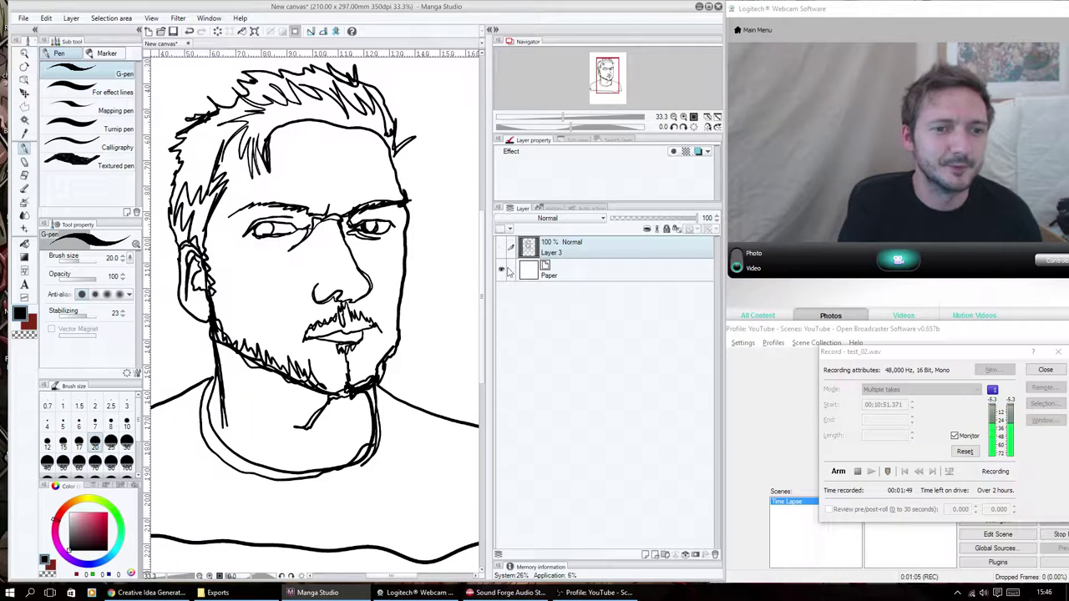
click(645, 554)
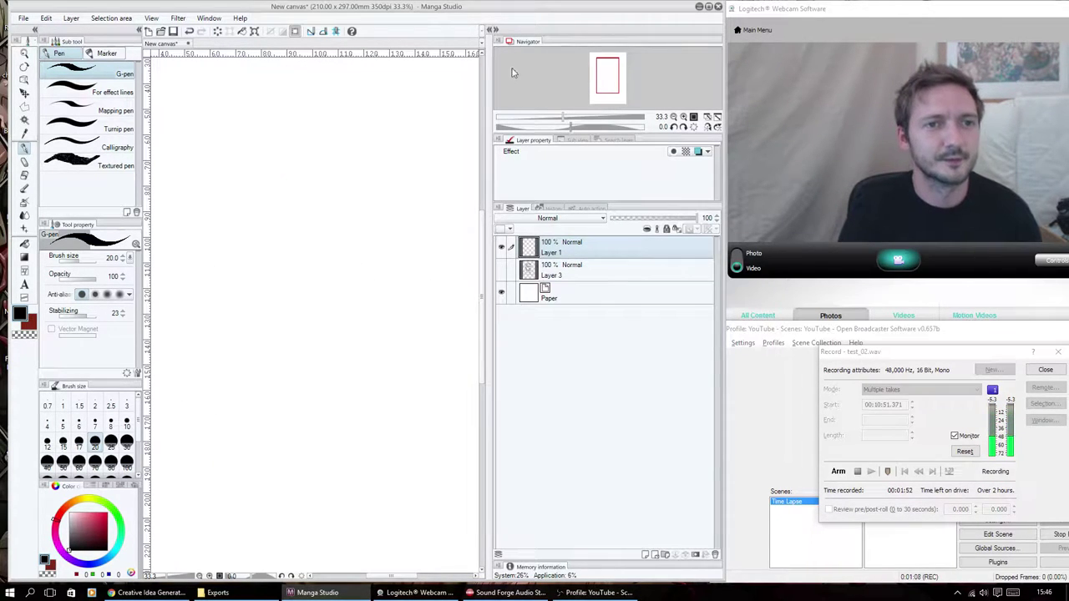
click(494, 30)
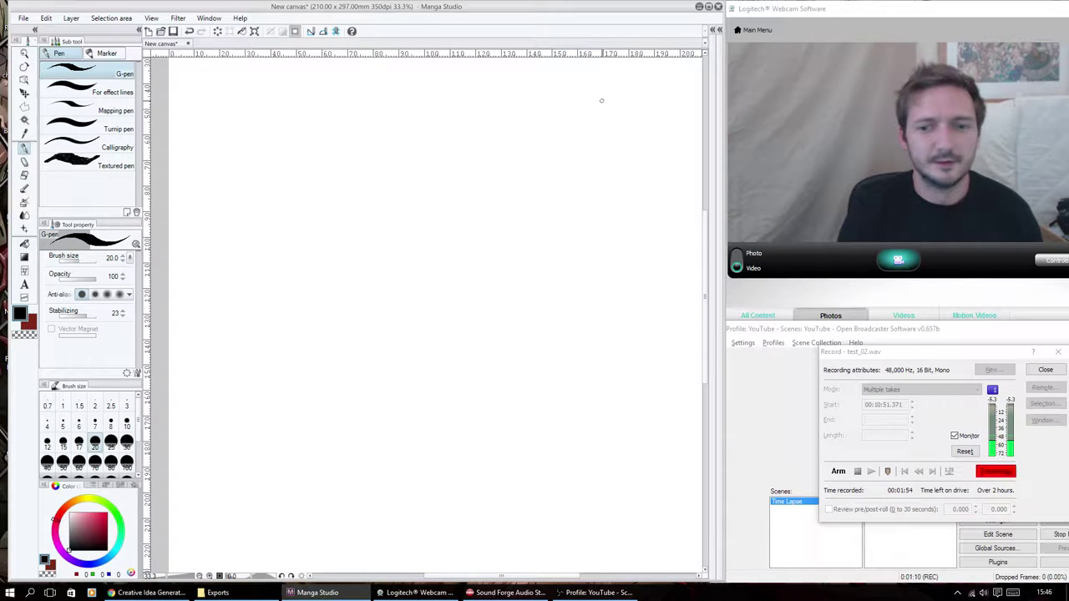
Step: Draw the first horizontal brow stroke near the top of the blank canvas
mouse_move(894, 356)
mouse_down()
mouse_move(877, 351)
mouse_move(886, 352)
mouse_up()
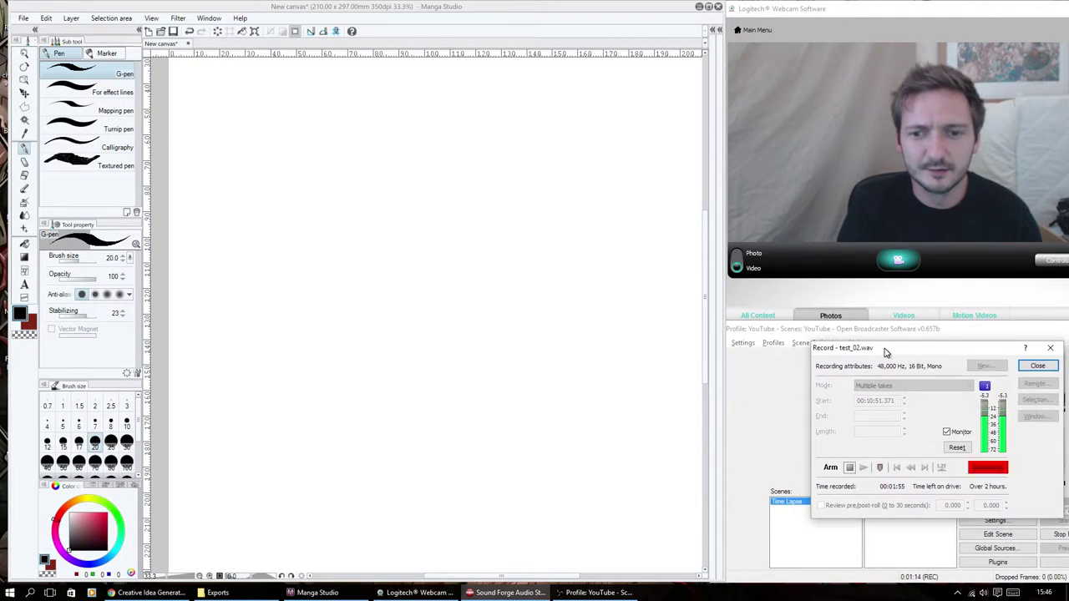
click(574, 8)
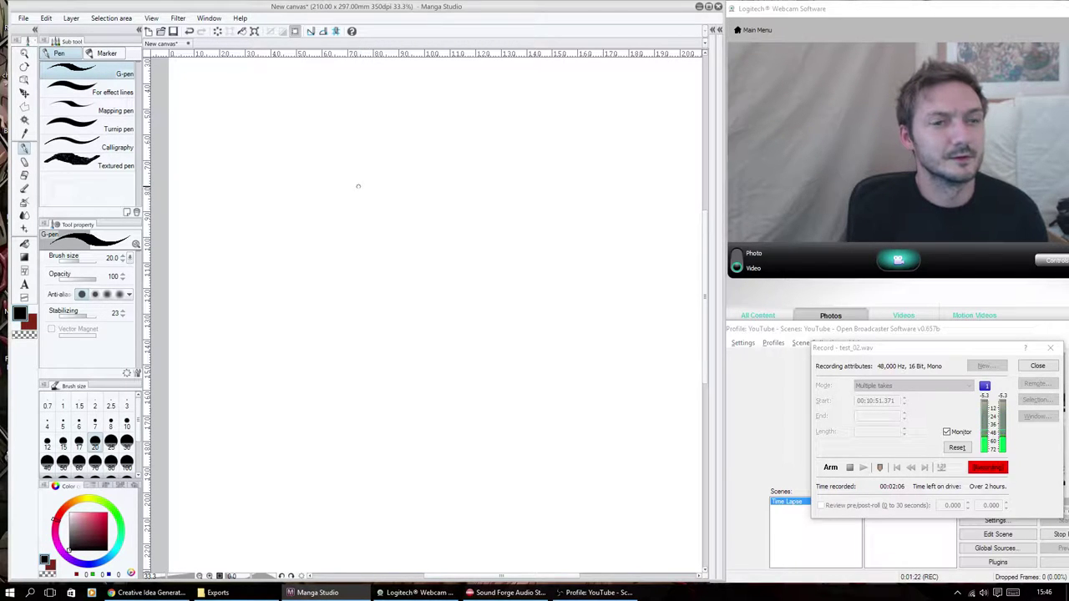
drag(352, 190, 411, 187)
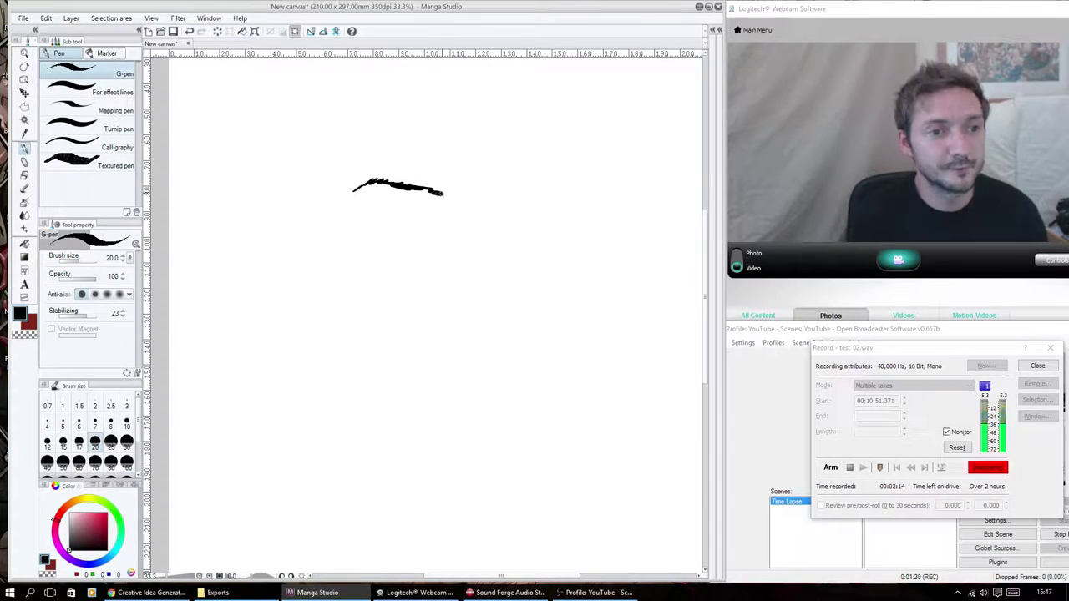
Step: Extend the brow line rightward, curve it down into the nose, and outline the right eye
mouse_move(441, 191)
mouse_down()
mouse_move(529, 182)
mouse_move(472, 190)
mouse_up()
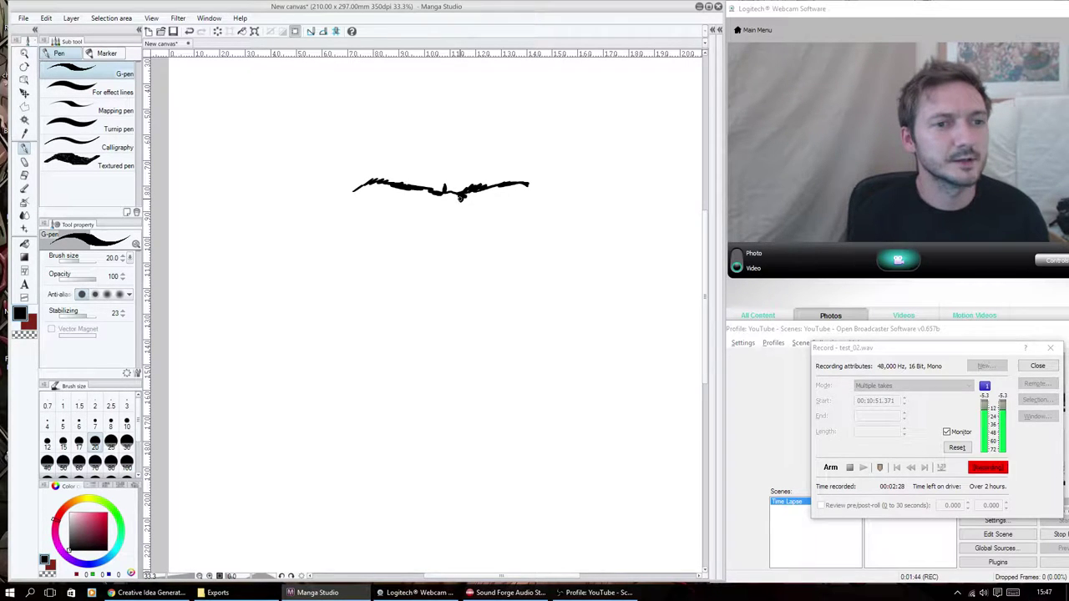
mouse_move(461, 203)
mouse_down()
mouse_move(489, 269)
mouse_move(430, 276)
mouse_move(485, 277)
mouse_move(490, 257)
mouse_move(467, 212)
mouse_move(494, 191)
mouse_move(510, 198)
mouse_move(483, 199)
mouse_move(497, 196)
mouse_up()
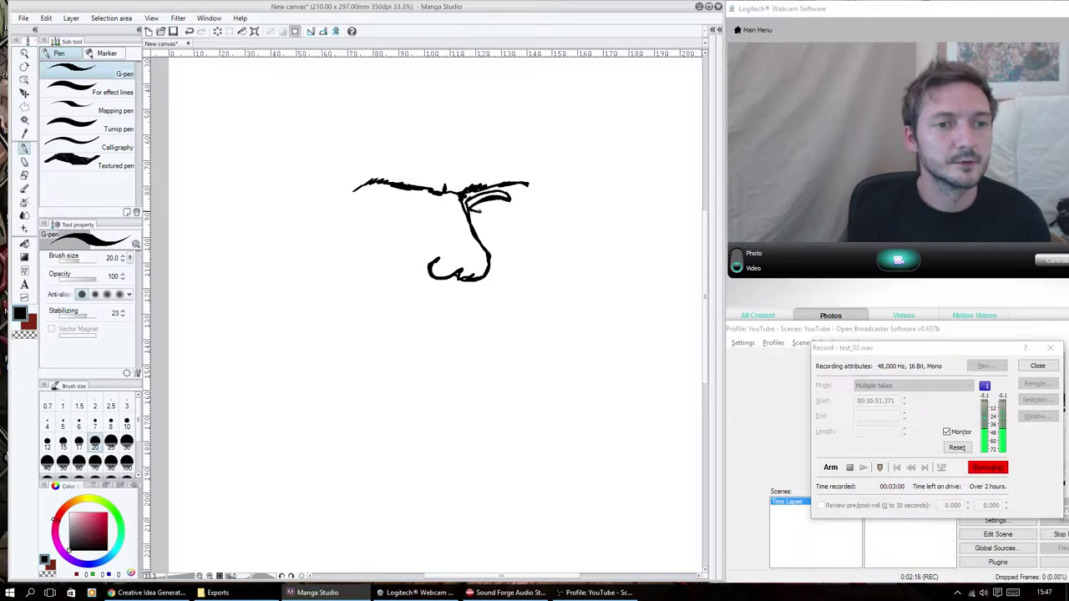
drag(473, 211, 494, 214)
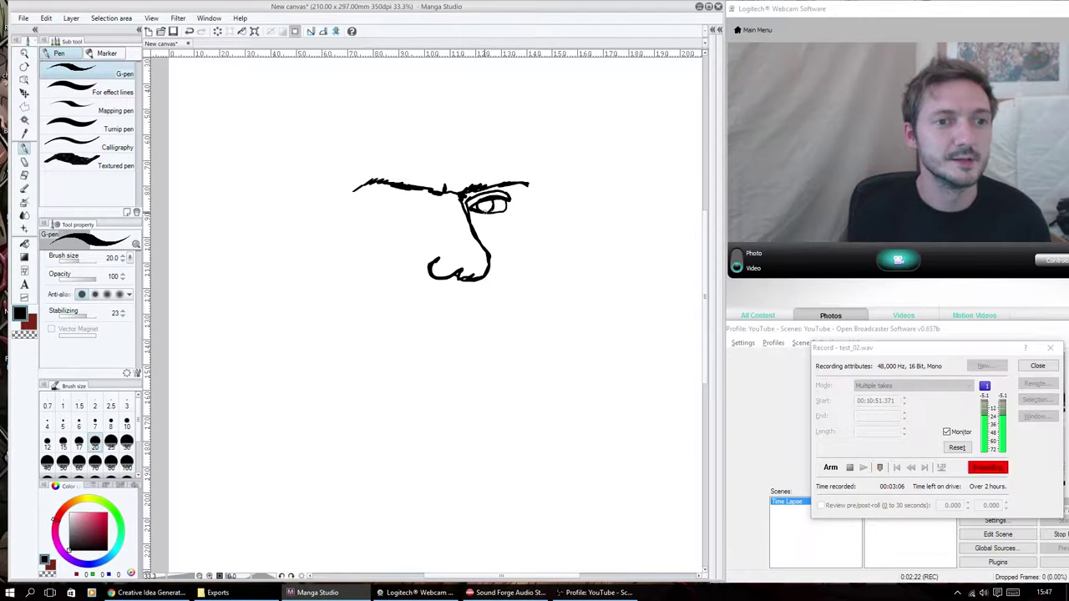
Step: Draw the right eye's lower lid, the nose bridge, the left eye, and detail between the eyes
drag(467, 214, 486, 222)
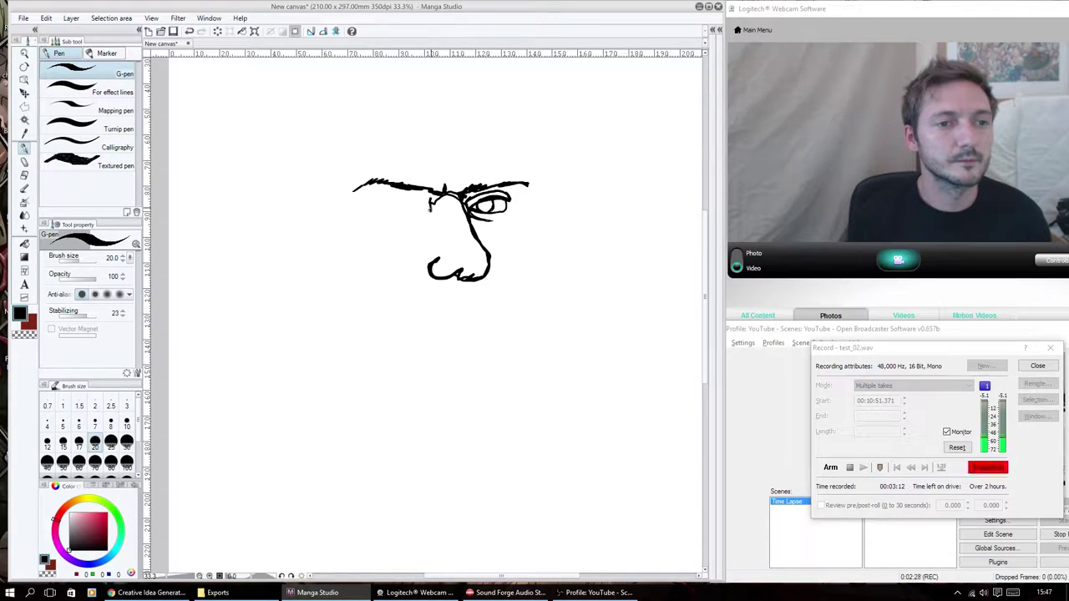
drag(429, 211, 419, 224)
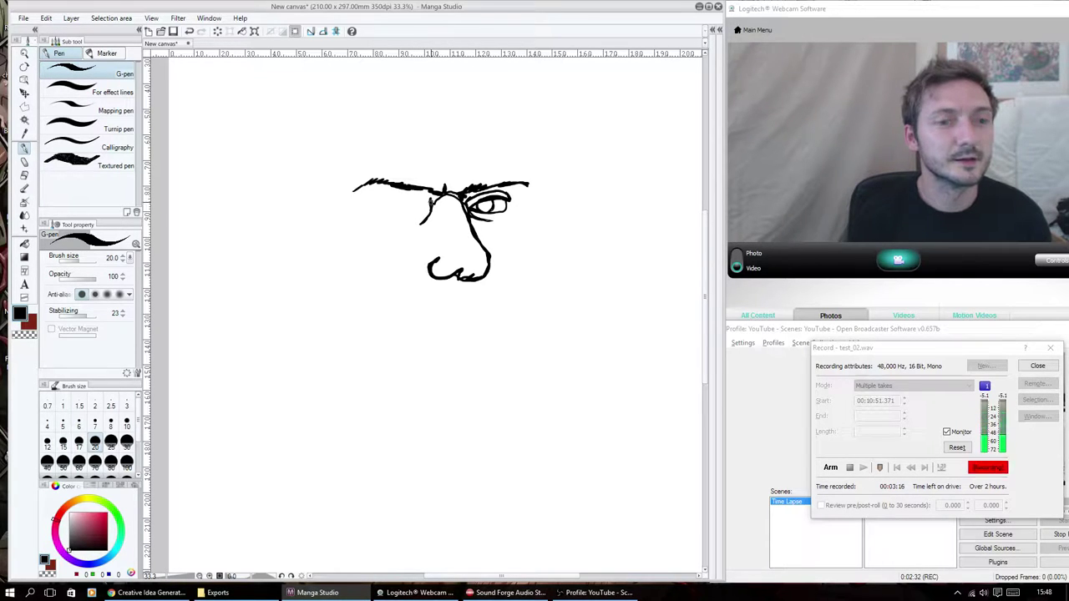
drag(430, 199, 391, 197)
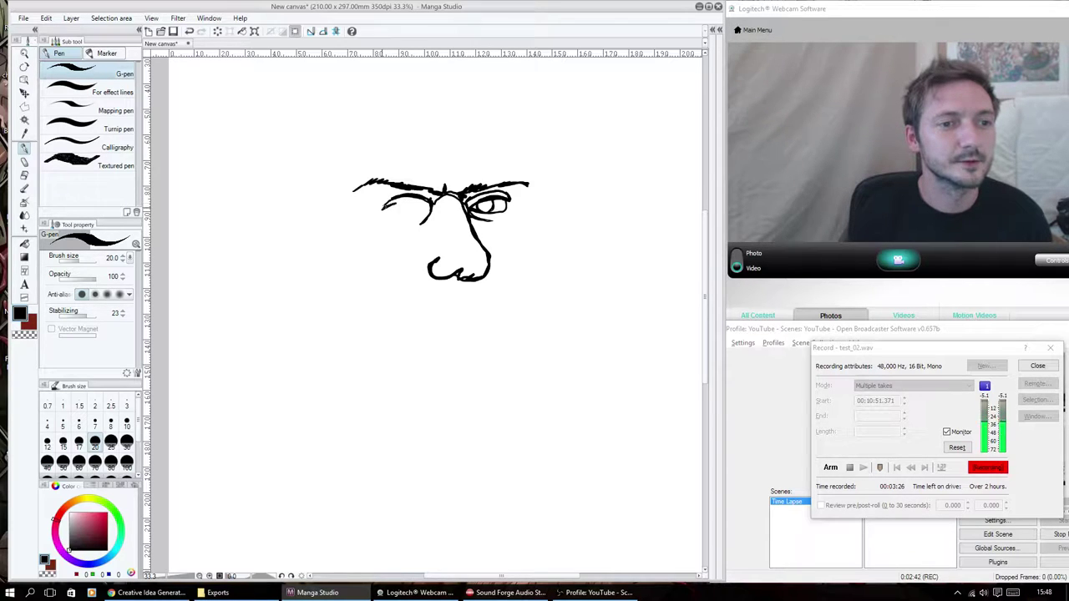
drag(391, 202, 379, 209)
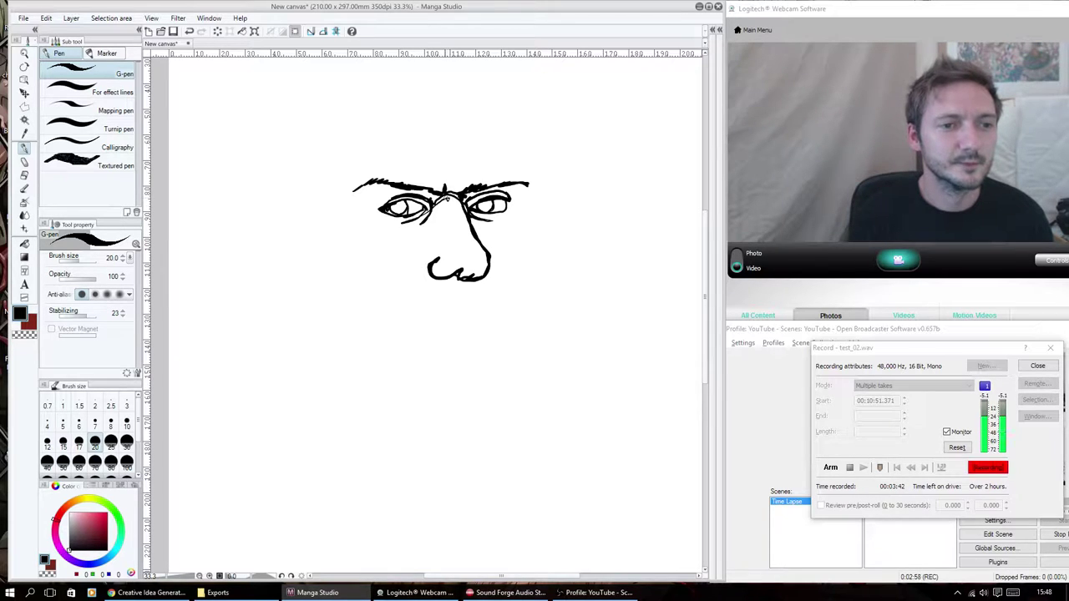
drag(447, 199, 443, 219)
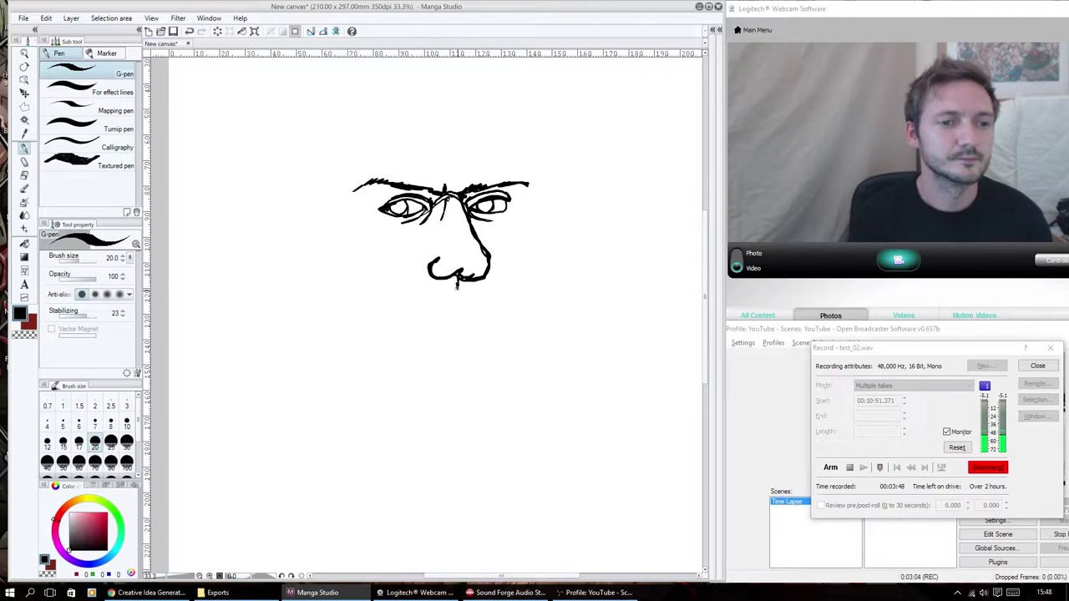
Step: Draw the mustache beneath the nose and the lip under it
mouse_move(457, 285)
mouse_down()
mouse_move(463, 304)
mouse_move(470, 297)
mouse_up()
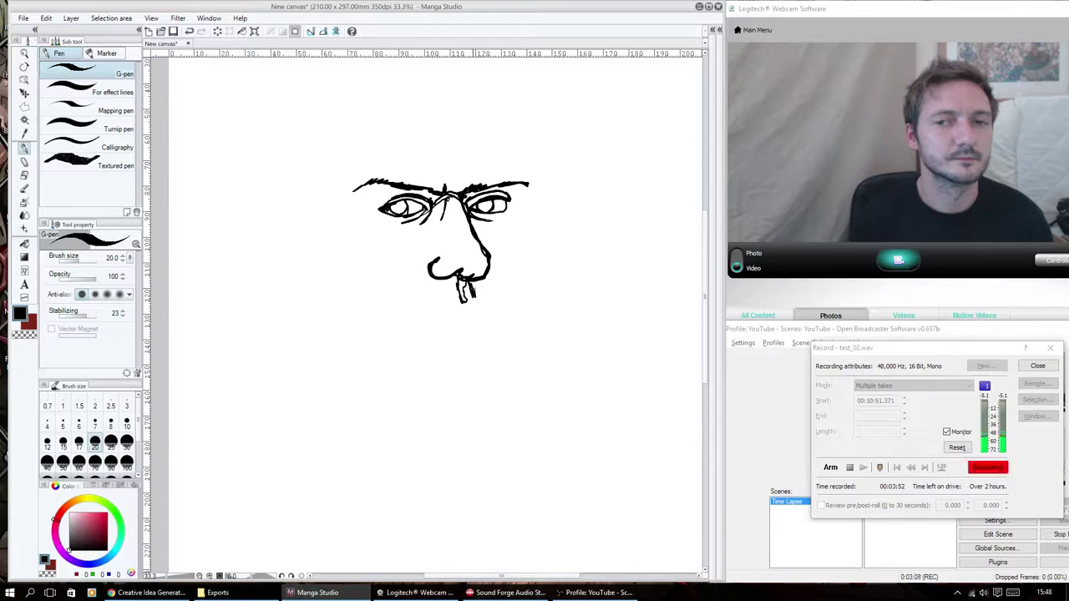
drag(491, 293, 500, 295)
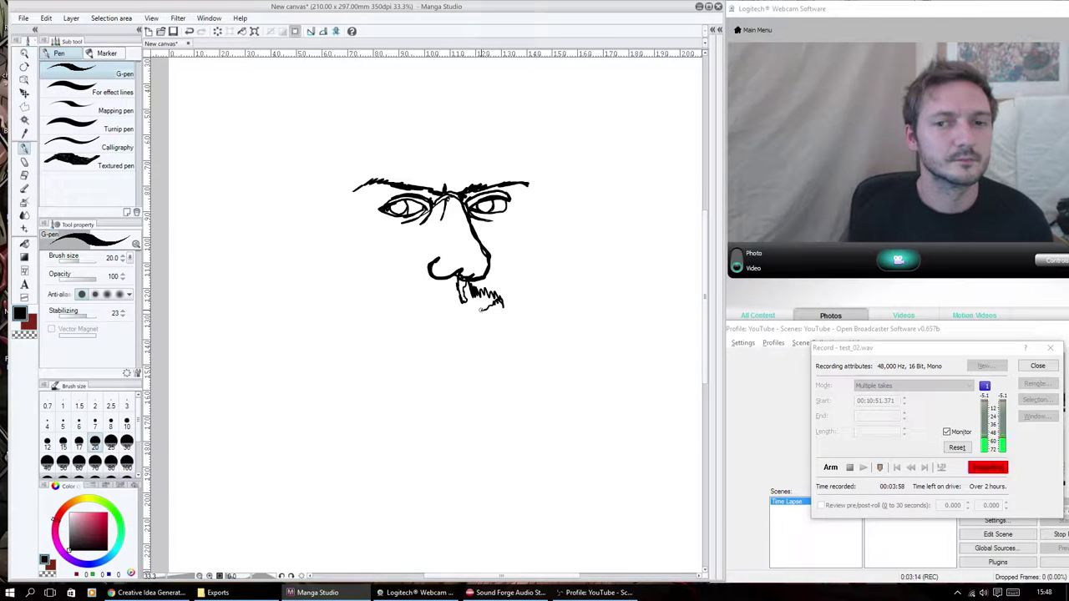
drag(492, 302, 427, 313)
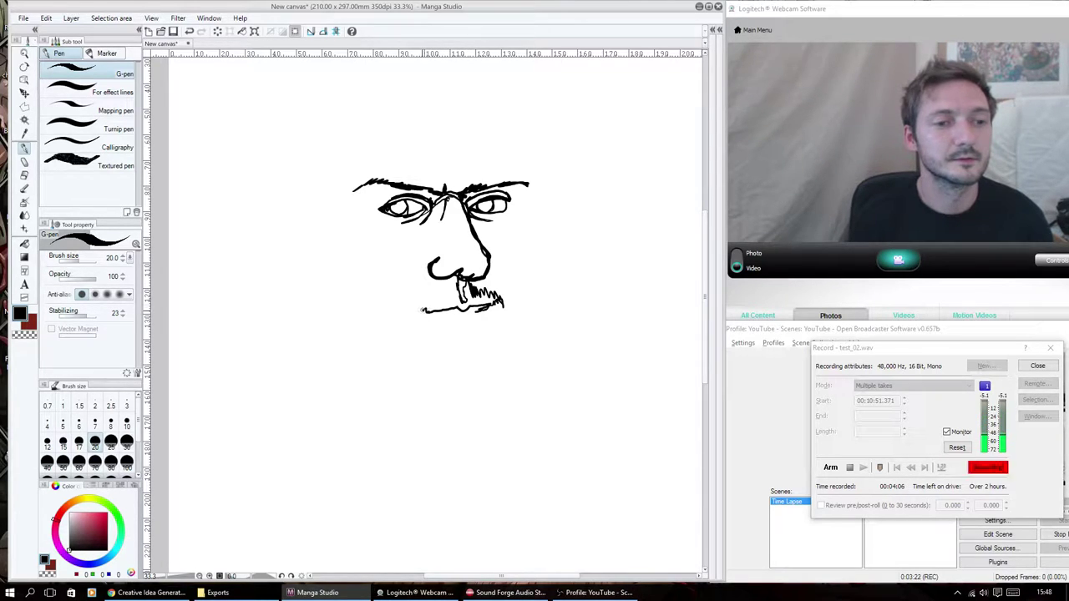
mouse_move(428, 302)
mouse_down()
mouse_move(441, 302)
mouse_move(419, 315)
mouse_up()
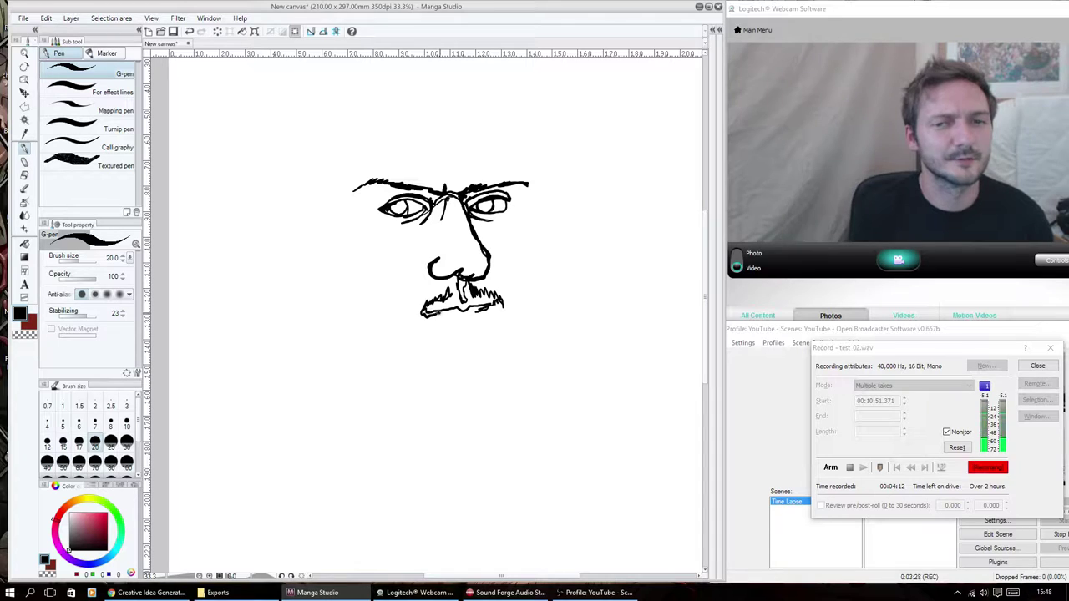
drag(443, 316, 477, 317)
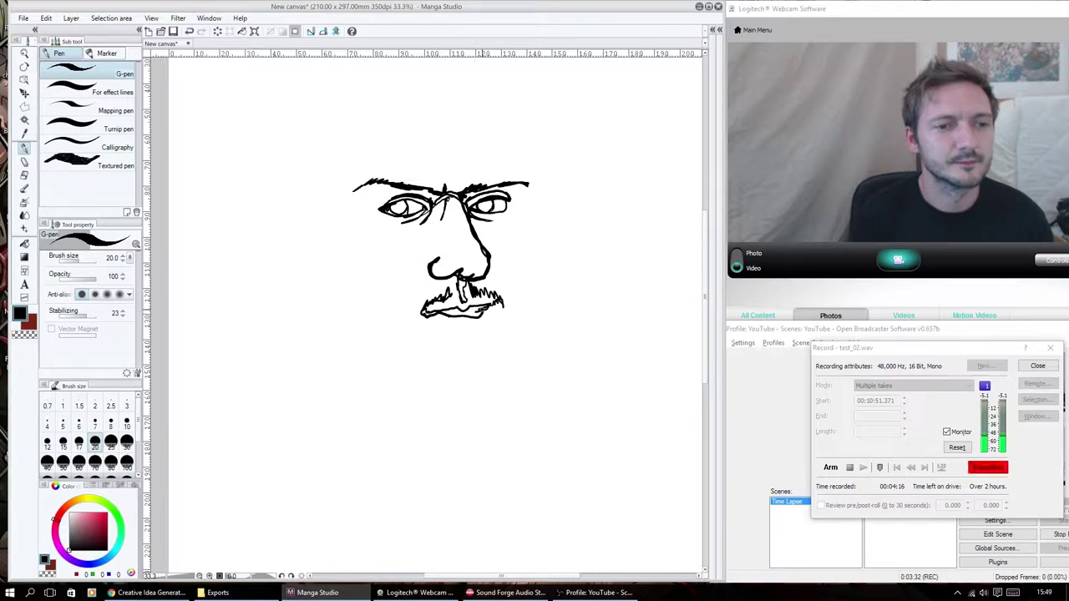
drag(478, 317, 458, 319)
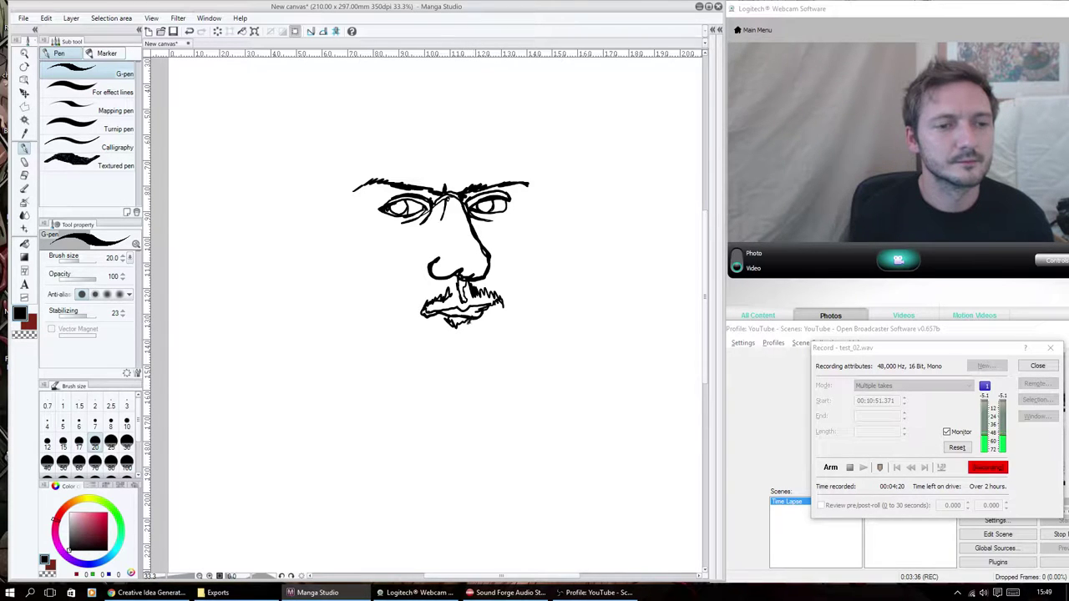
Step: Extend the line down into the chin and draw the pointed goatee
drag(460, 328, 465, 349)
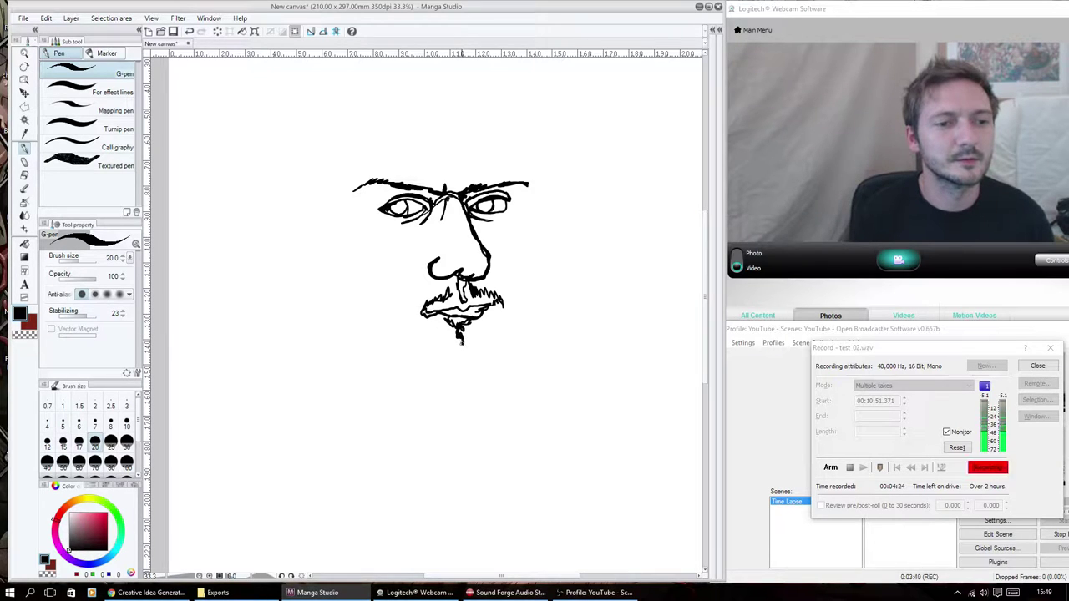
mouse_move(459, 333)
mouse_down()
mouse_move(472, 358)
mouse_move(484, 354)
mouse_move(468, 361)
mouse_up()
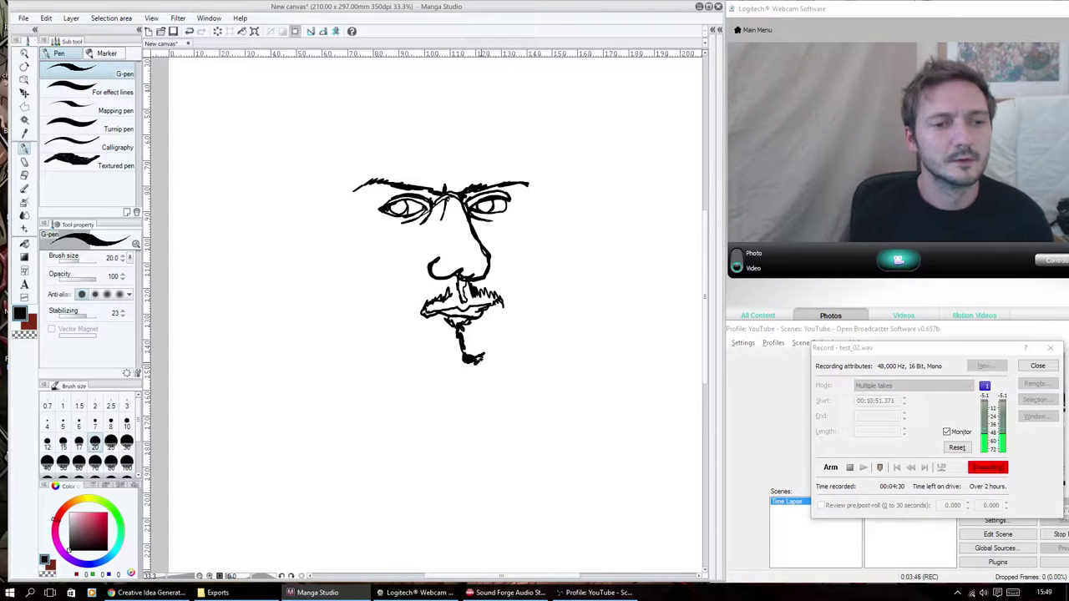
mouse_move(483, 359)
mouse_down()
mouse_move(499, 354)
mouse_move(522, 288)
mouse_move(528, 187)
mouse_move(514, 132)
mouse_move(465, 94)
mouse_move(443, 93)
mouse_move(422, 96)
mouse_move(393, 127)
mouse_move(398, 113)
mouse_move(378, 142)
mouse_move(368, 137)
mouse_up()
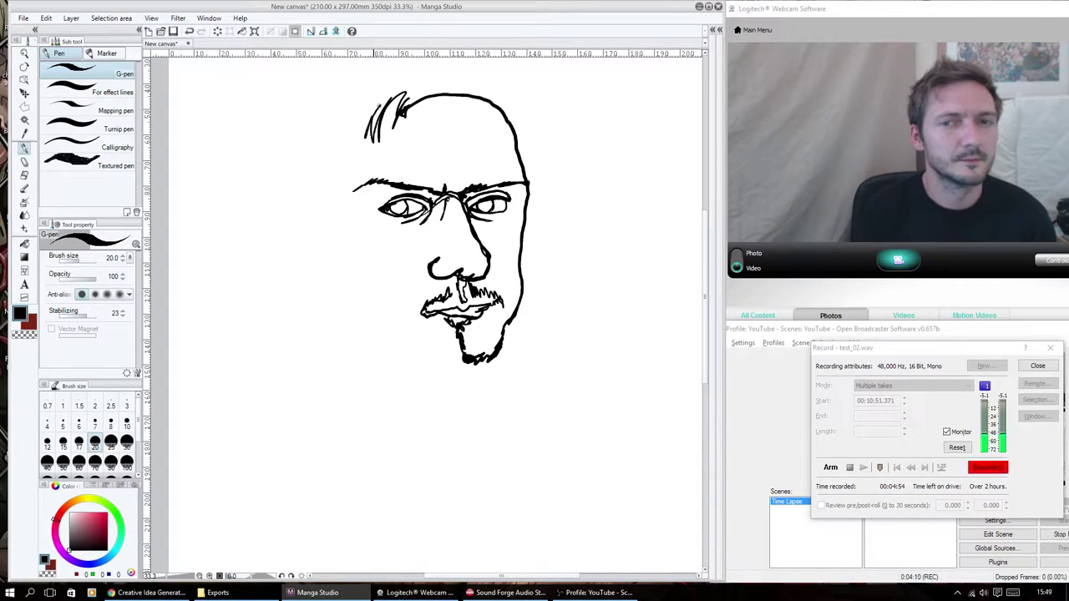
Step: Draw the top of the head with spiky hair along its upper right and right side
mouse_move(385, 95)
mouse_down()
mouse_move(354, 119)
mouse_move(401, 87)
mouse_move(398, 65)
mouse_move(421, 82)
mouse_move(409, 58)
mouse_move(456, 58)
mouse_move(479, 84)
mouse_move(510, 60)
mouse_up()
drag(476, 65, 488, 50)
drag(494, 108, 510, 77)
drag(505, 90, 506, 65)
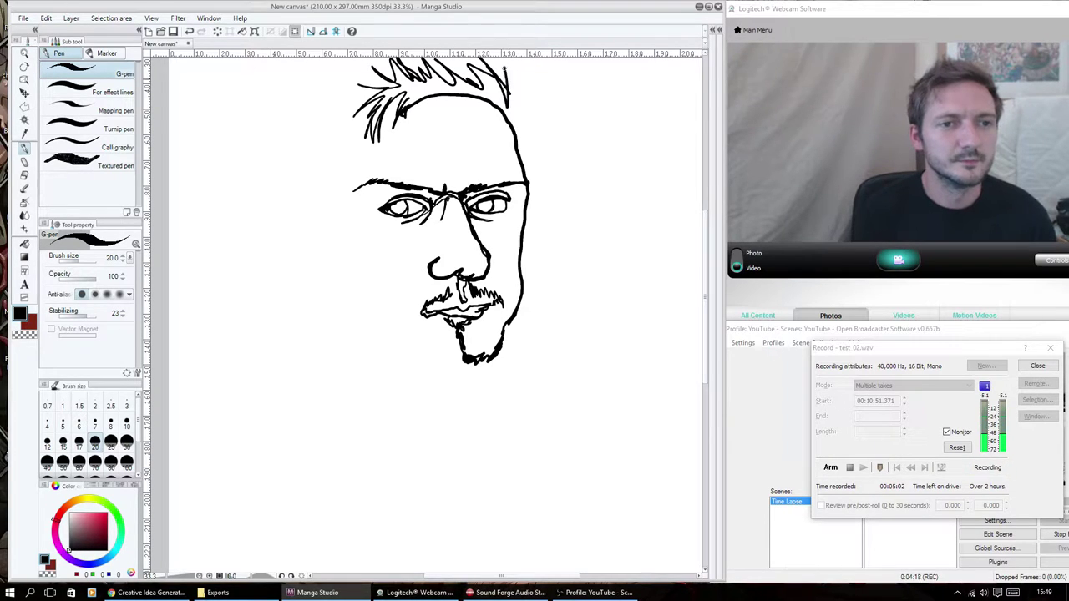
mouse_move(507, 115)
mouse_down()
mouse_move(517, 67)
mouse_move(526, 90)
mouse_up()
mouse_move(516, 137)
mouse_down()
mouse_move(526, 95)
mouse_move(537, 125)
mouse_up()
drag(528, 138, 545, 133)
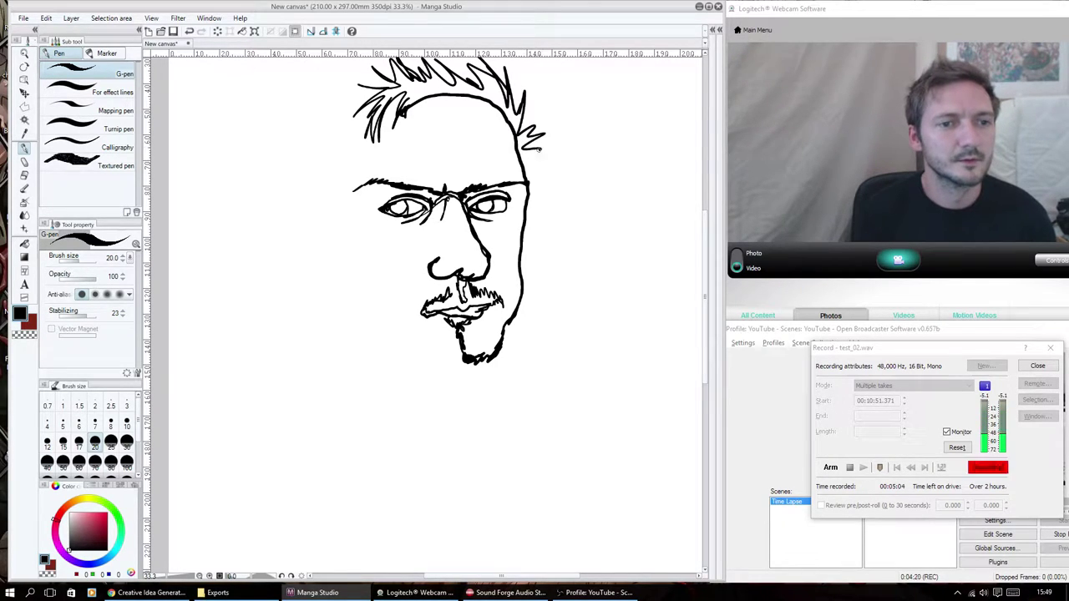
drag(538, 183, 525, 147)
mouse_move(528, 152)
mouse_down()
mouse_move(490, 84)
mouse_move(414, 86)
mouse_up()
Step: Add hair across the upper left, then outline the left ear with hair above it
mouse_move(398, 106)
mouse_down()
mouse_move(416, 92)
mouse_move(403, 101)
mouse_up()
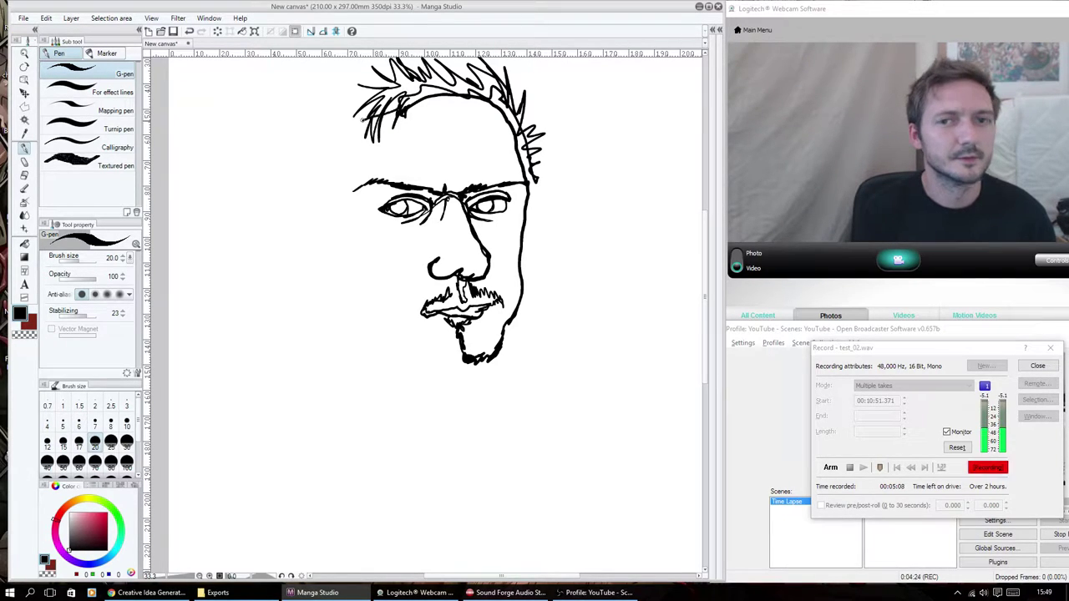
mouse_move(347, 144)
mouse_down()
mouse_move(358, 122)
mouse_move(345, 211)
mouse_up()
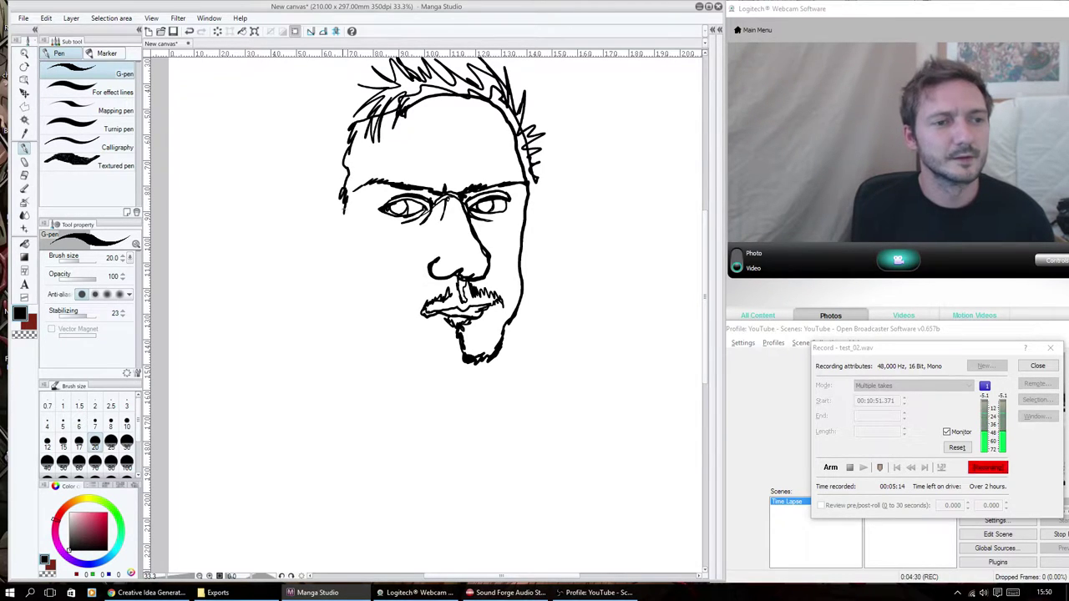
drag(343, 219, 343, 234)
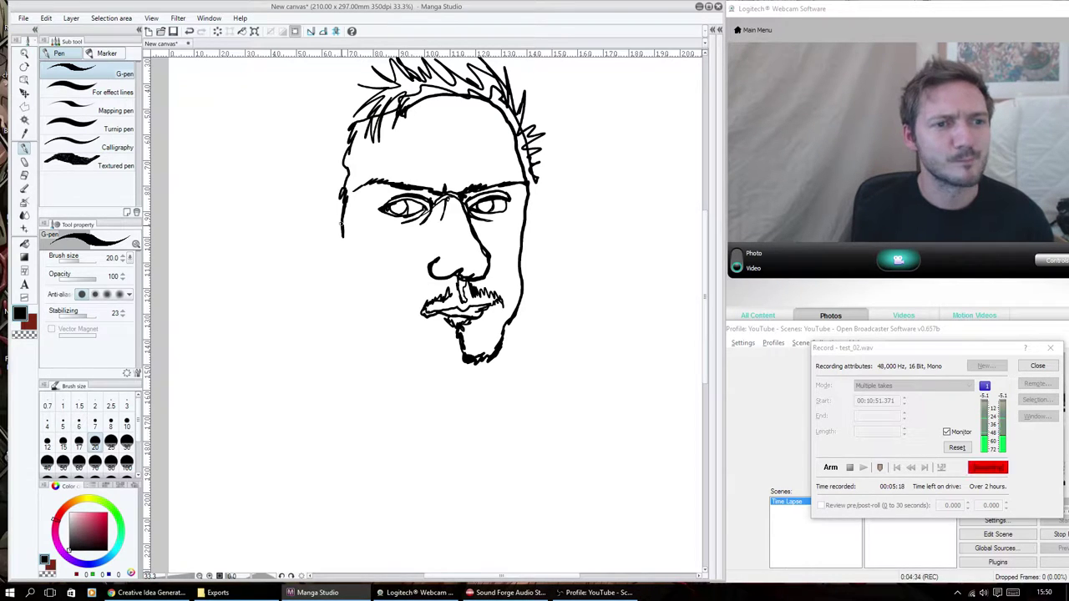
drag(341, 219, 342, 231)
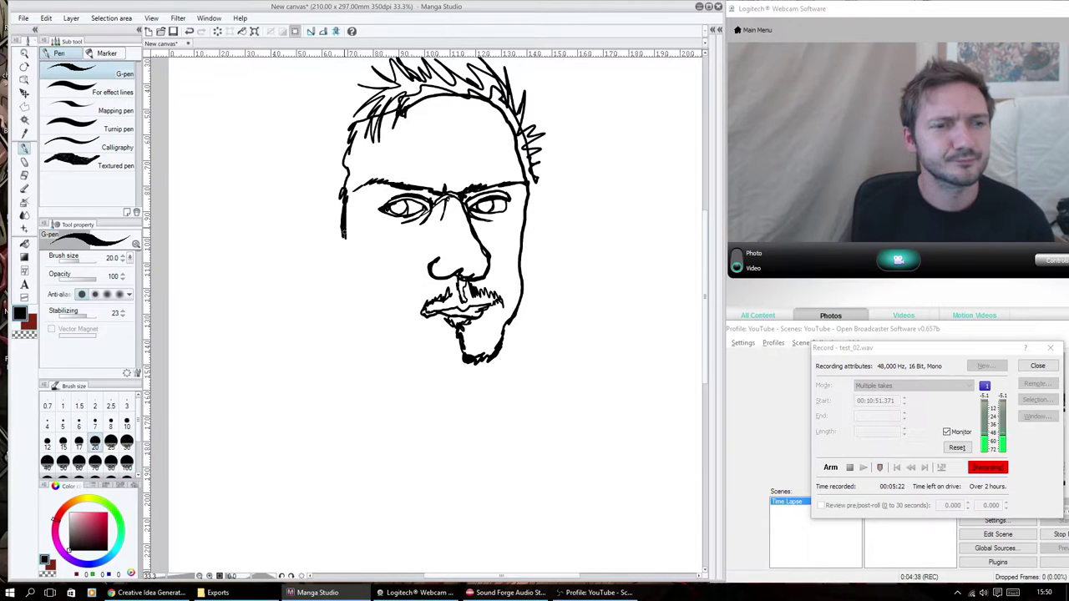
mouse_move(344, 239)
mouse_down()
mouse_move(344, 249)
mouse_move(334, 218)
mouse_up()
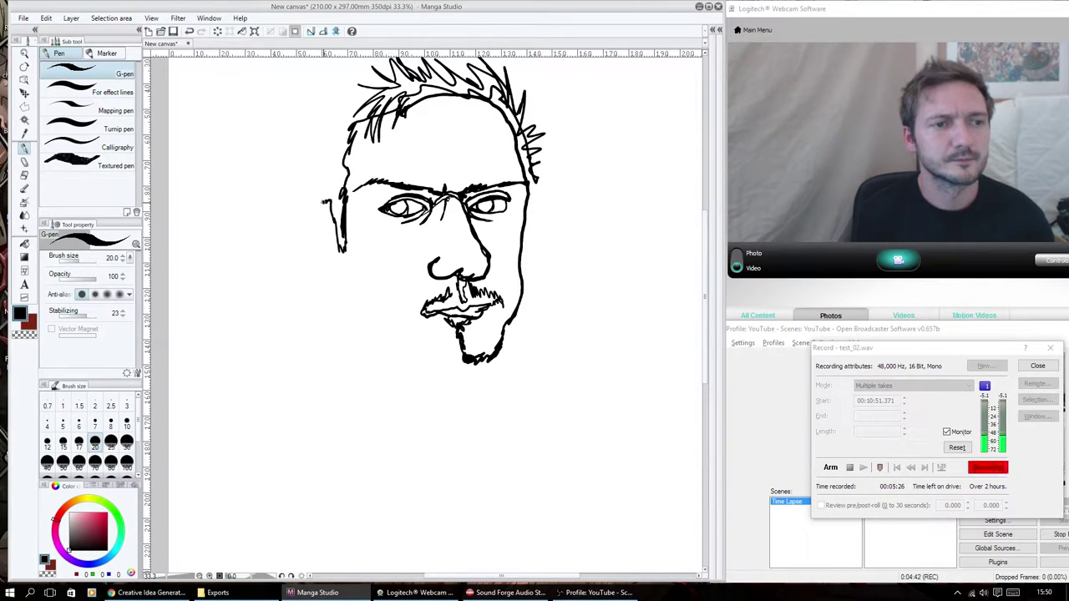
drag(325, 202, 319, 168)
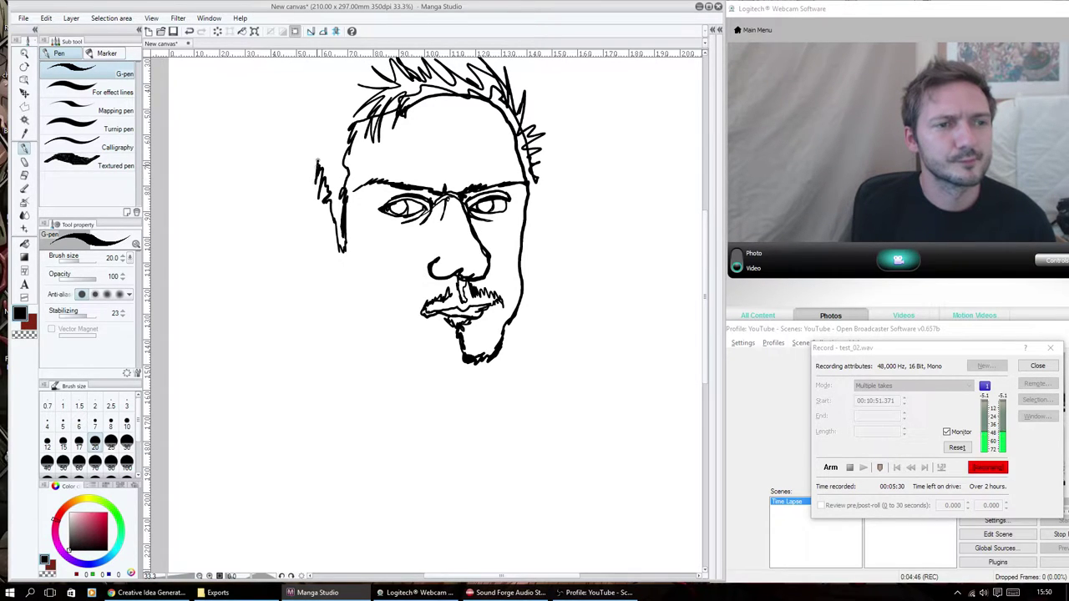
mouse_move(317, 159)
mouse_down()
mouse_move(313, 103)
mouse_move(339, 89)
mouse_up()
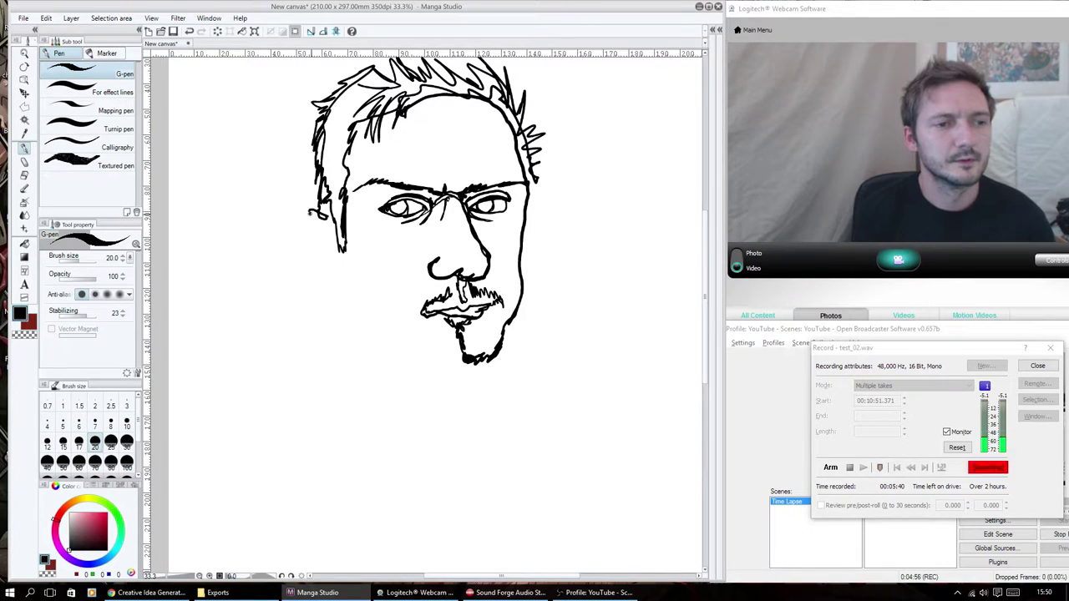
Step: Extend the ear-to-jaw line and jawline, and add stubble along the left cheek and jaw
drag(309, 214, 315, 259)
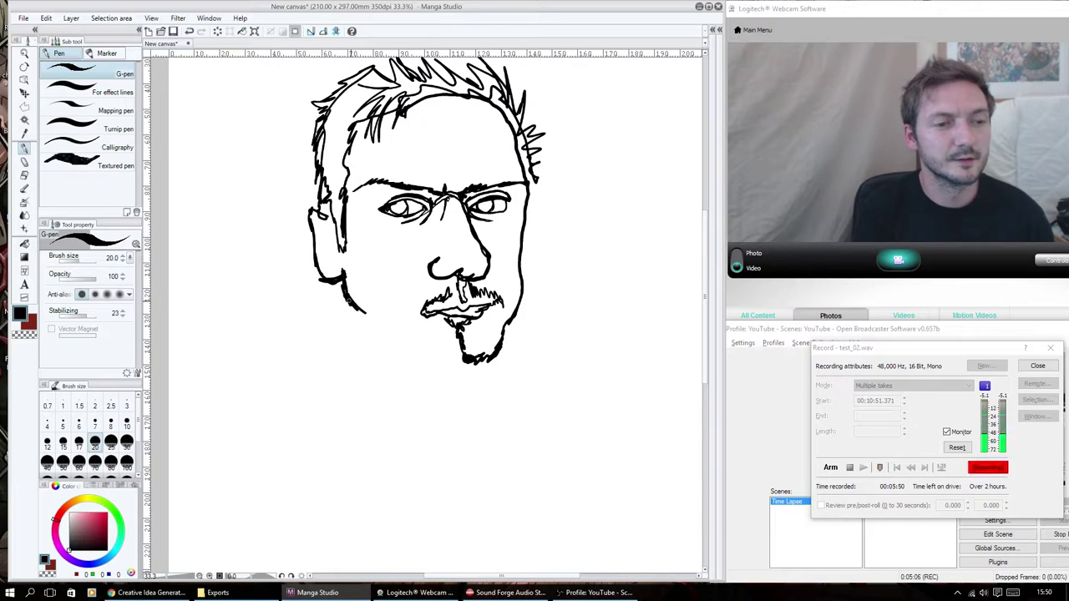
mouse_move(366, 314)
mouse_down()
mouse_move(426, 360)
mouse_move(479, 367)
mouse_move(436, 361)
mouse_move(390, 312)
mouse_up()
drag(384, 329, 356, 296)
drag(362, 306, 349, 277)
drag(352, 283, 346, 253)
drag(350, 256, 331, 236)
drag(333, 245, 328, 227)
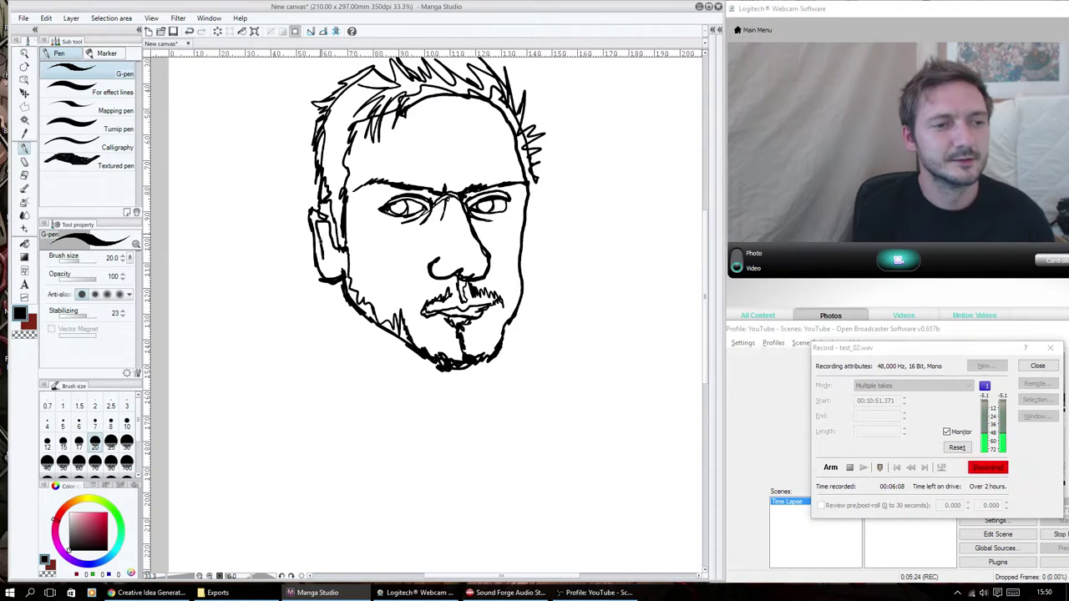
Step: Add stubble around the left ear and cheek, and draw the left side of the neck
mouse_move(323, 243)
mouse_down()
mouse_move(319, 224)
mouse_move(328, 235)
mouse_up()
mouse_move(336, 247)
mouse_down()
mouse_move(331, 238)
mouse_move(343, 249)
mouse_up()
drag(351, 293, 344, 276)
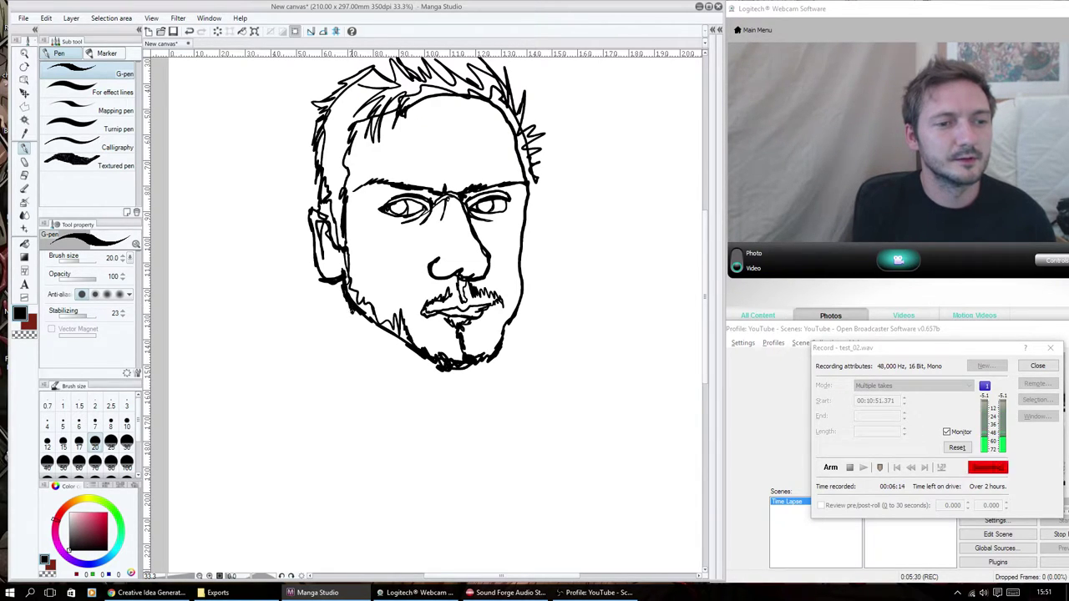
mouse_move(350, 308)
mouse_down()
mouse_move(356, 380)
mouse_move(351, 343)
mouse_move(337, 373)
mouse_move(390, 418)
mouse_move(436, 422)
mouse_move(476, 411)
mouse_move(500, 396)
mouse_move(497, 349)
mouse_move(444, 396)
mouse_up()
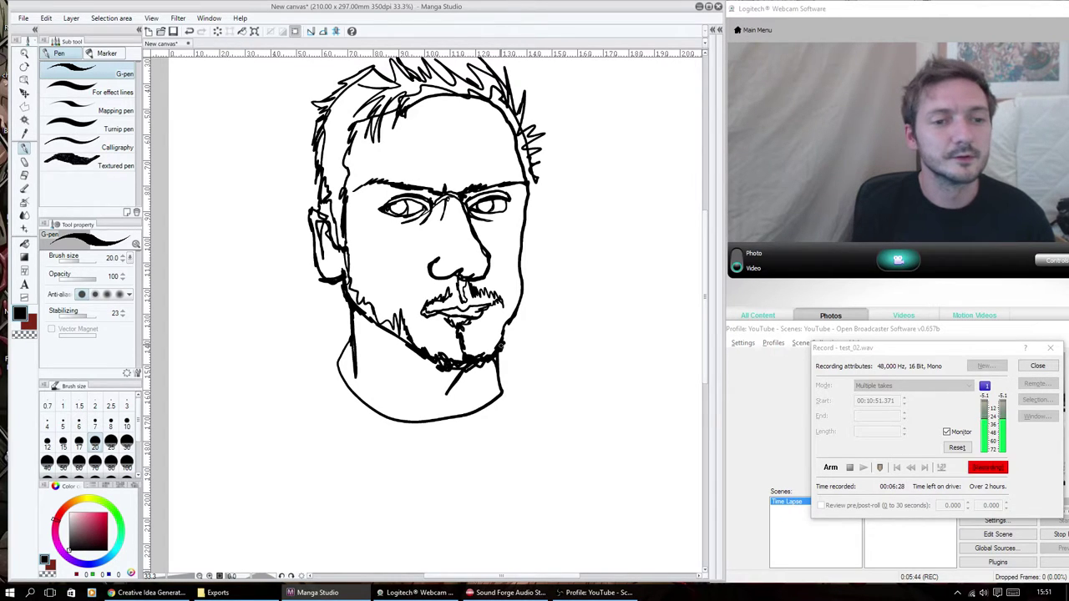
Step: Draw the right shoulder and the torso's right-side outline
drag(500, 350, 553, 365)
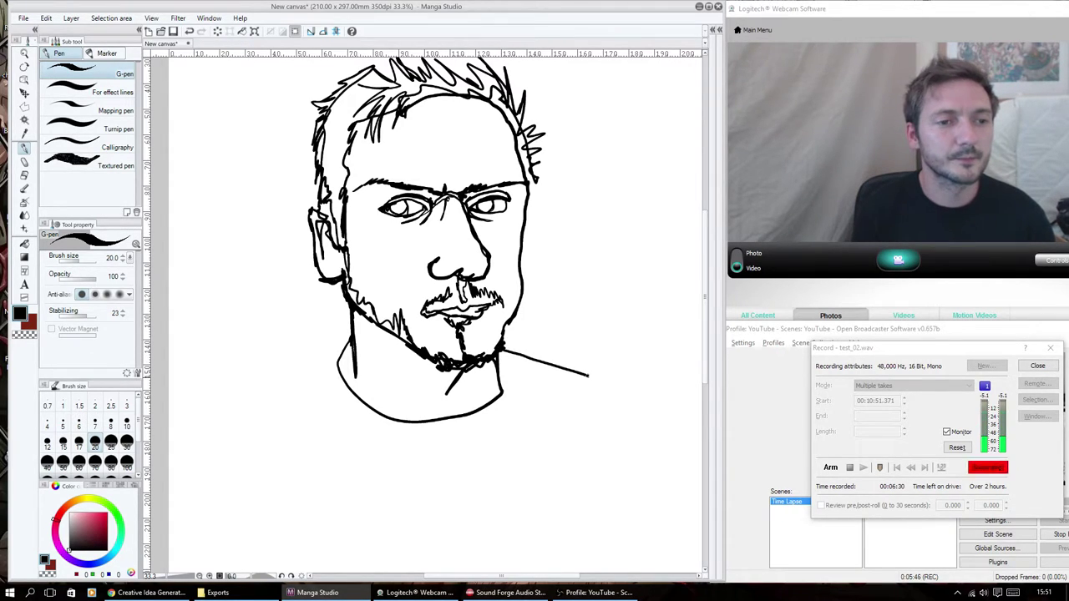
mouse_move(611, 385)
mouse_down()
mouse_move(631, 492)
mouse_move(476, 504)
mouse_move(211, 481)
mouse_move(222, 399)
mouse_move(303, 356)
mouse_move(332, 347)
mouse_move(345, 395)
mouse_move(403, 432)
mouse_move(503, 409)
mouse_move(513, 369)
mouse_up()
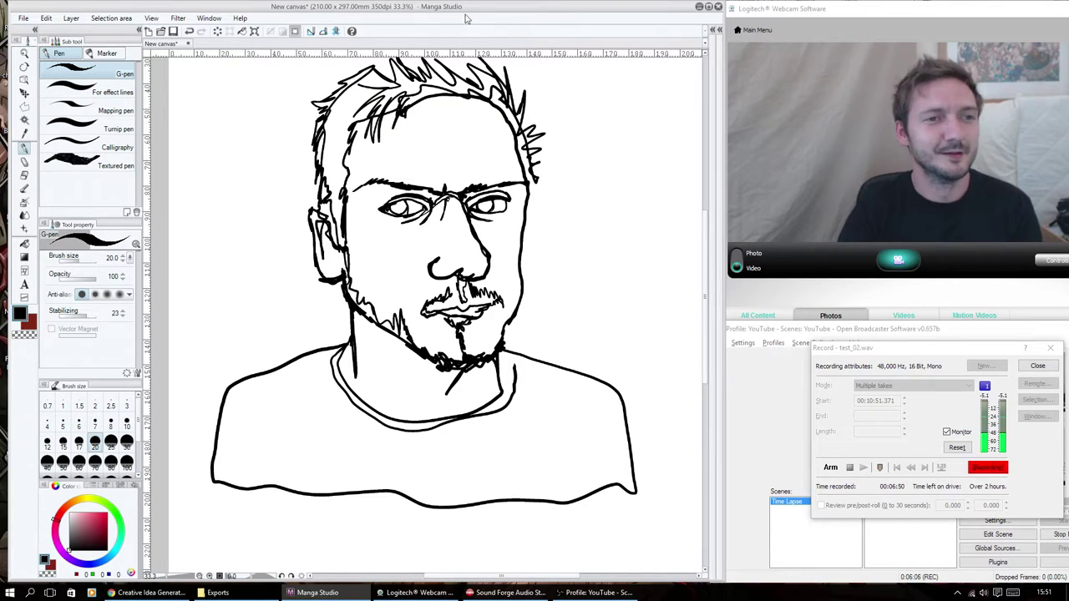
scroll(664, 222, down, 1)
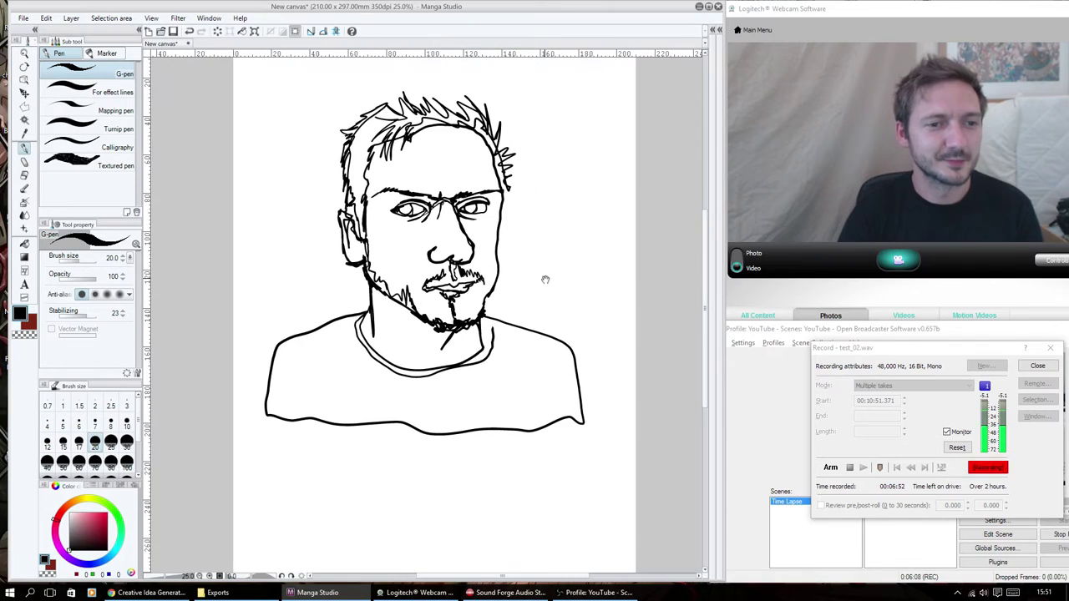
Step: Shift the whole drawing toward the left of the page with a Ctrl+T transform
key(ctrl+t)
drag(462, 242, 366, 251)
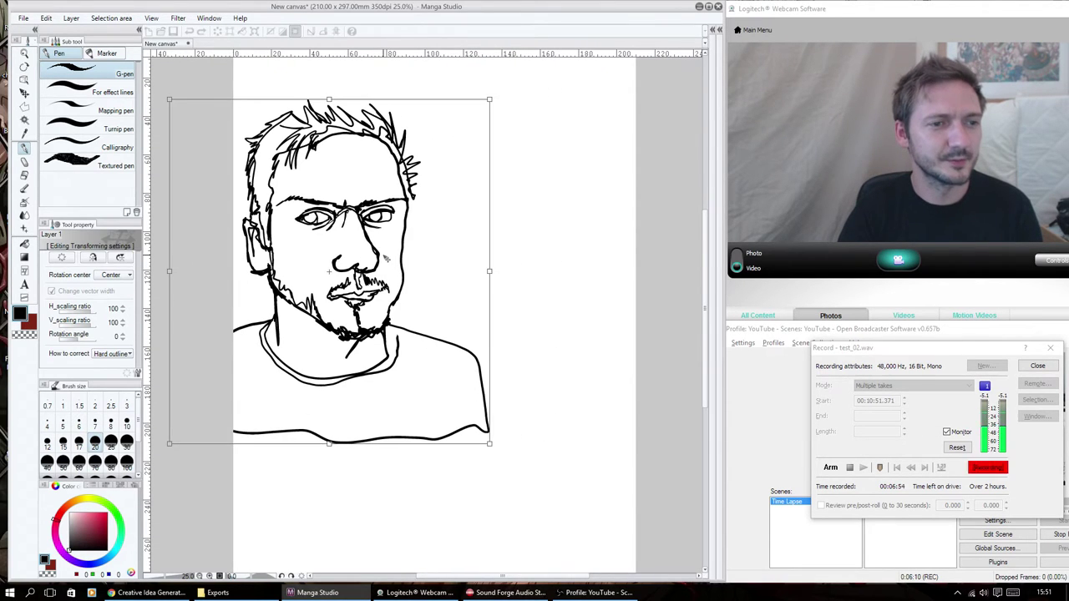
key(Return)
Step: Select Layer 3 and make its portrait visible again
click(719, 30)
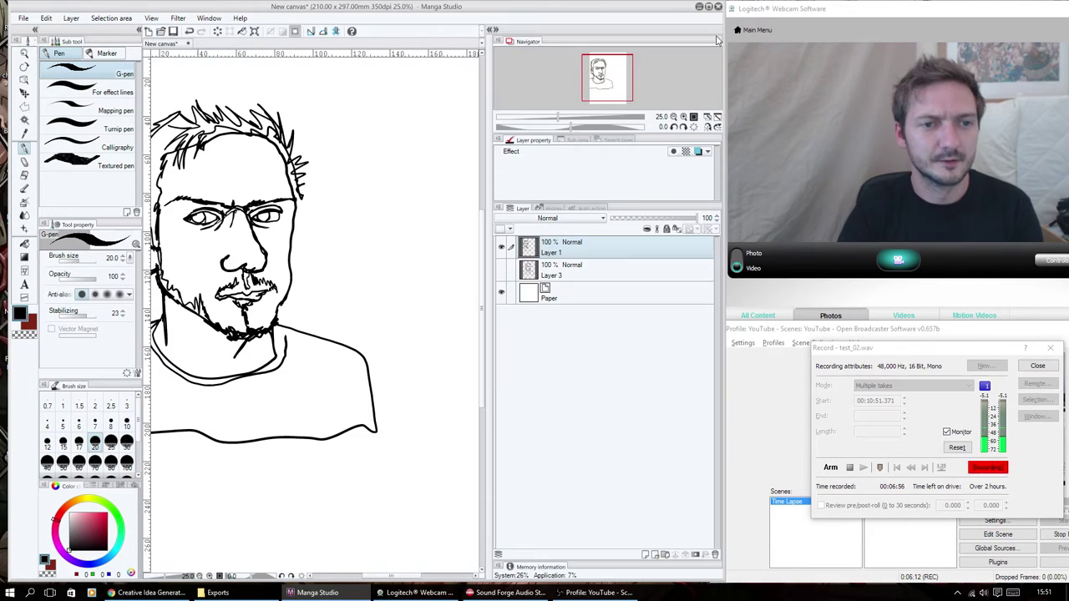
click(514, 274)
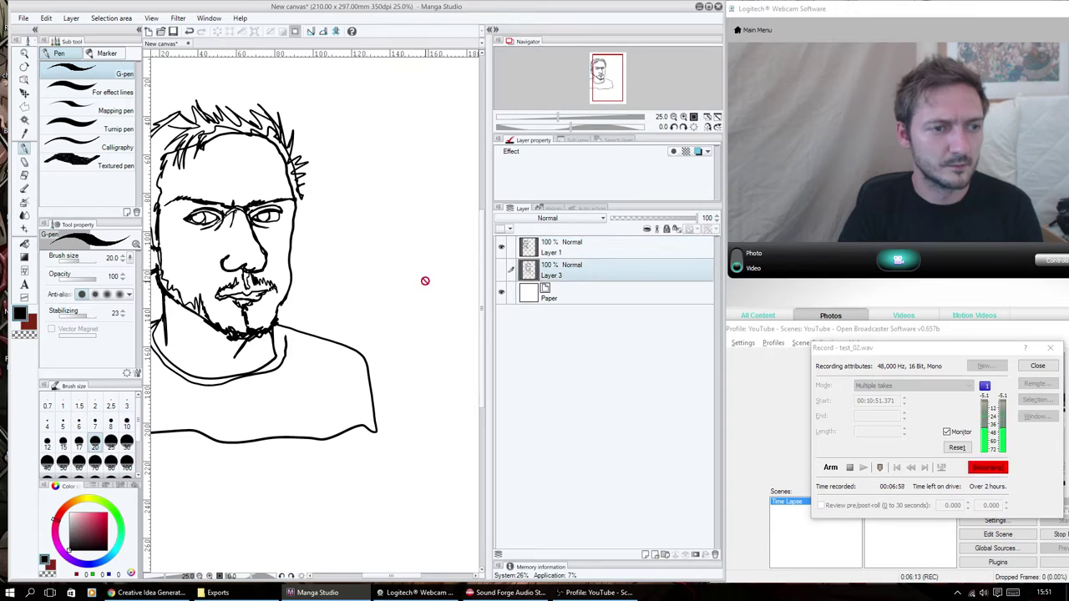
click(501, 271)
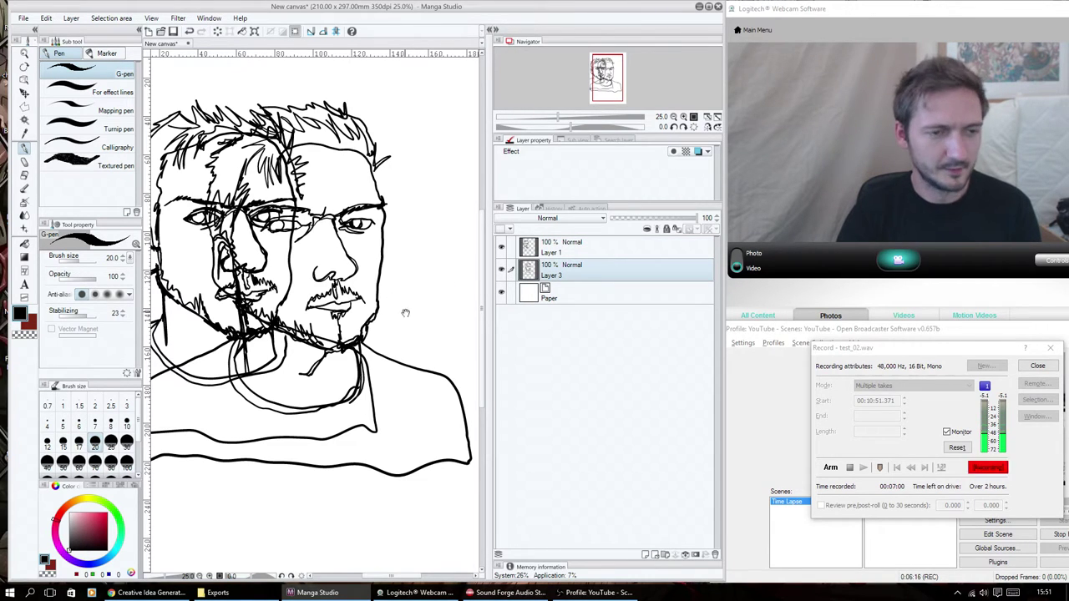
drag(405, 313, 507, 284)
Step: Nudge the Layer 3 portrait slightly right and down beside the other and confirm
key(ctrl+t)
key(Return)
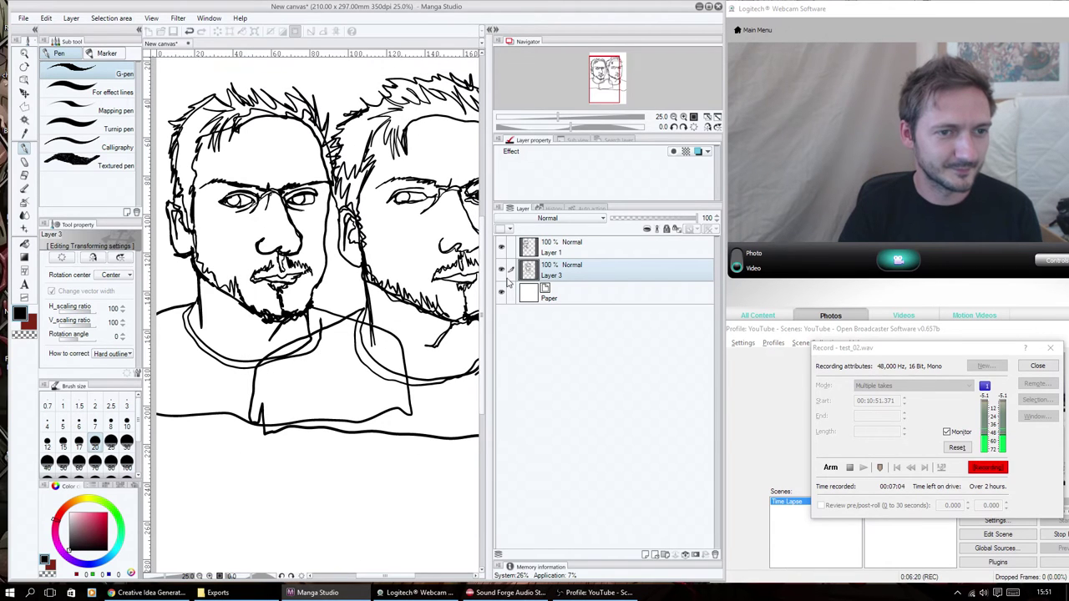
click(493, 29)
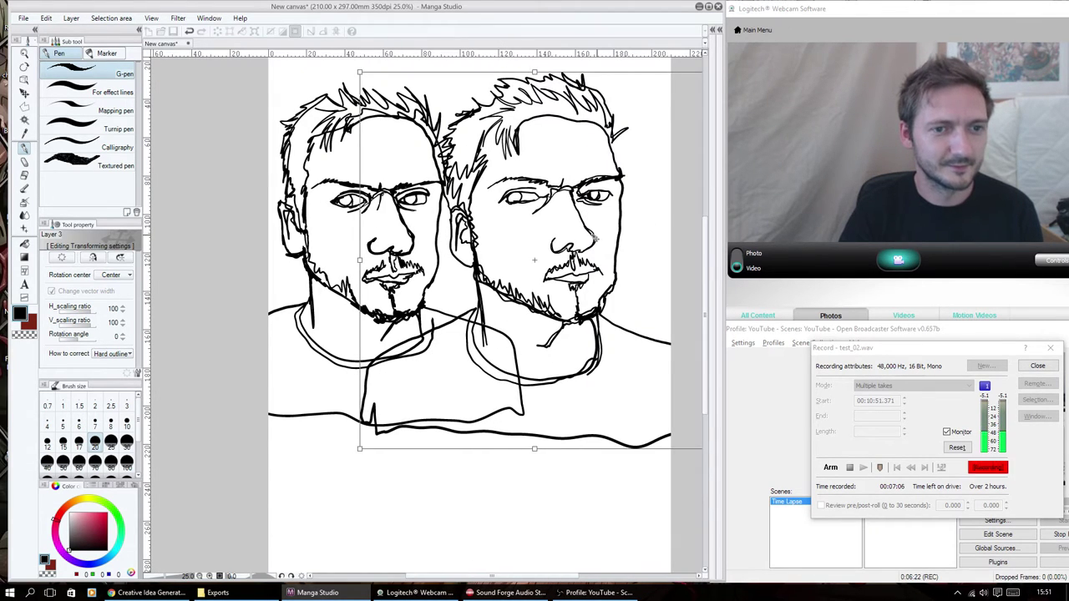
drag(543, 198, 564, 204)
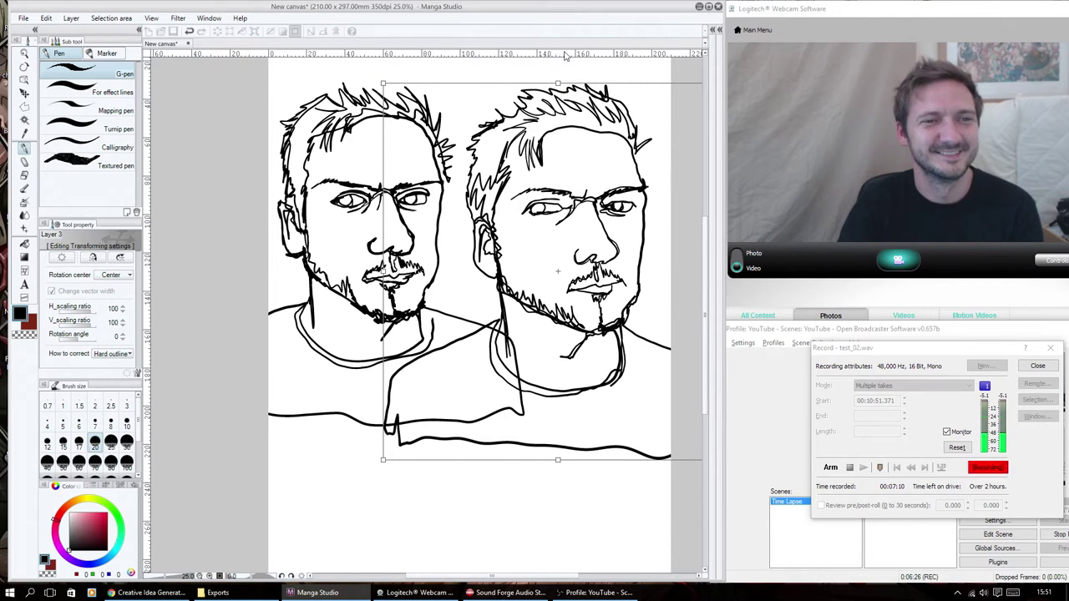
key(Return)
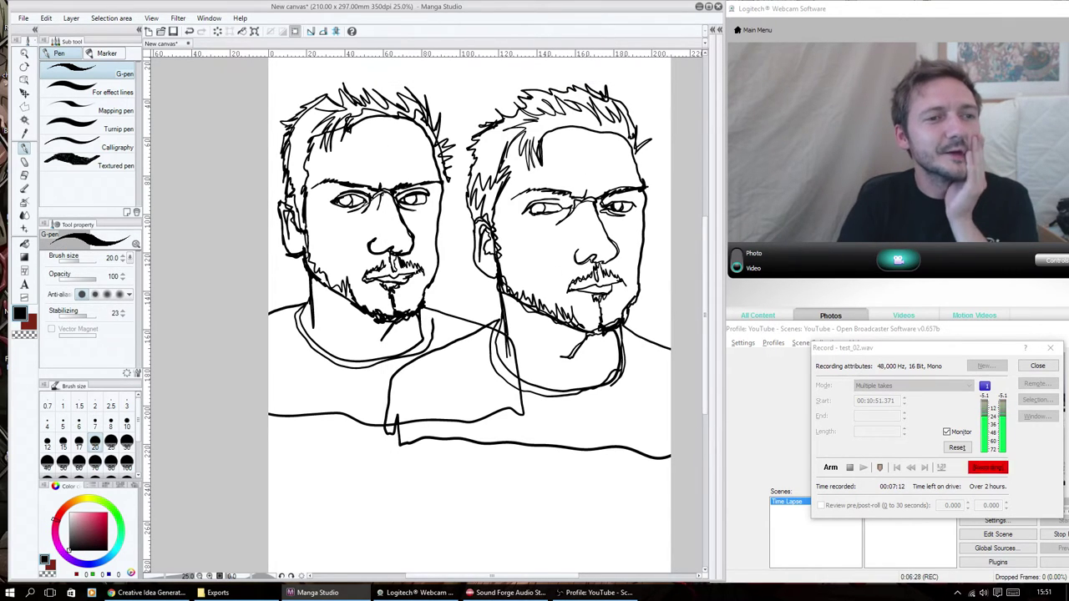